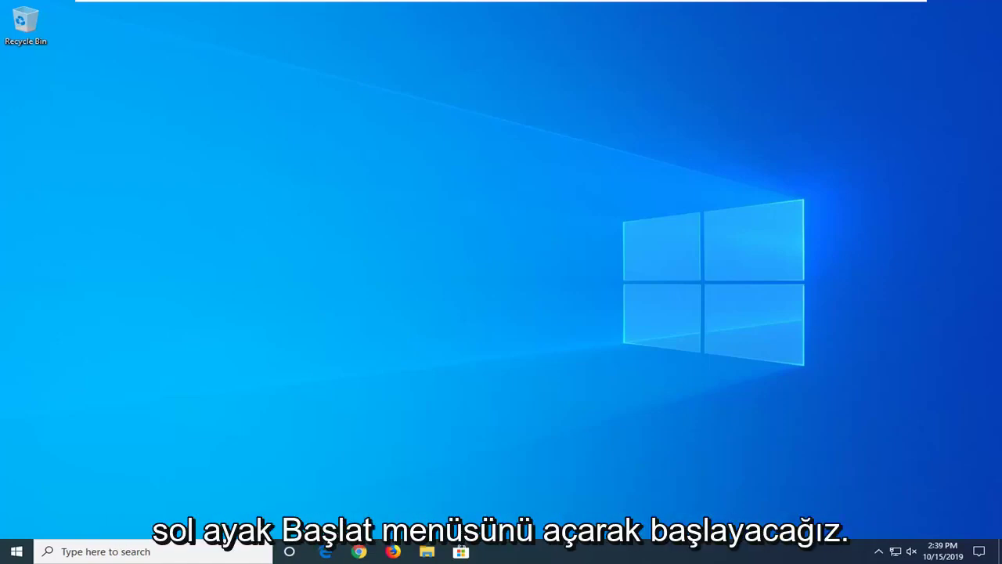
Launch Registry Editor as administrator from a Start menu search for regedit
left_click(17, 551)
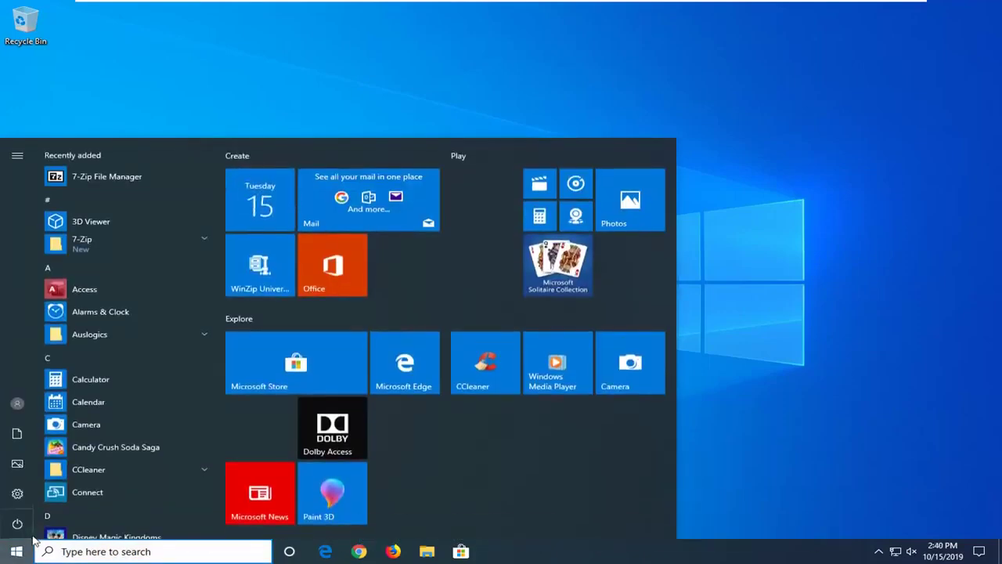
type("reg")
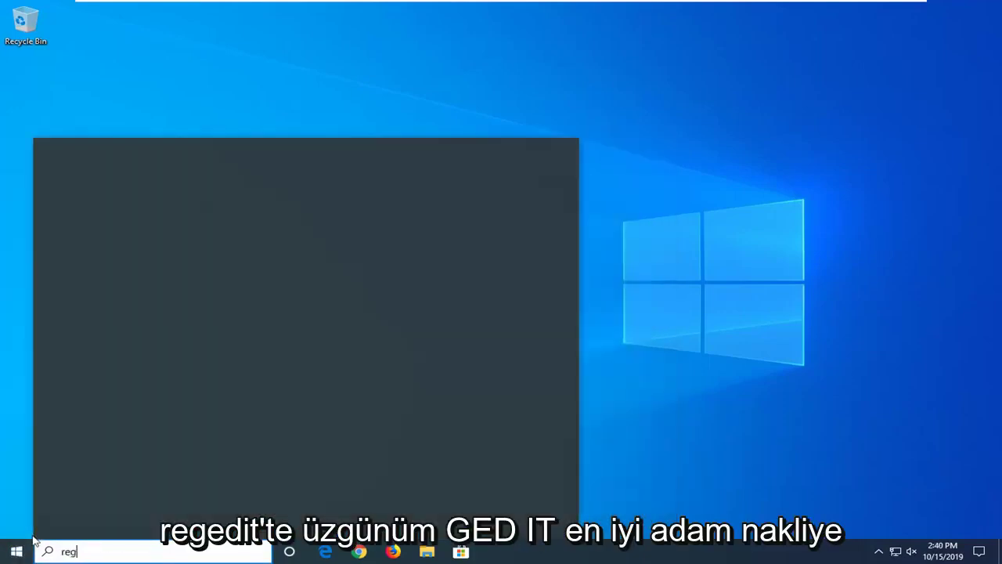
type("edit")
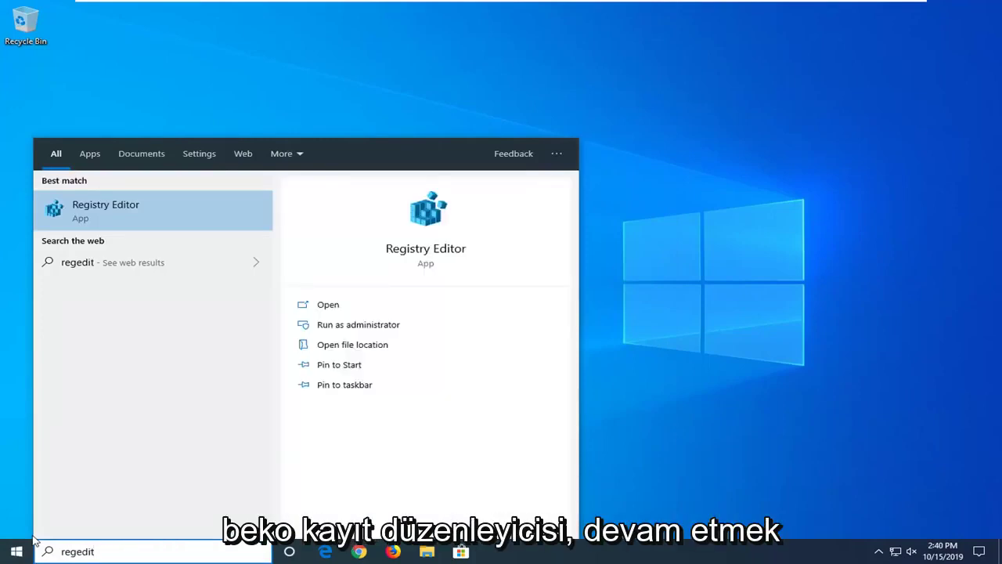
right_click(135, 207)
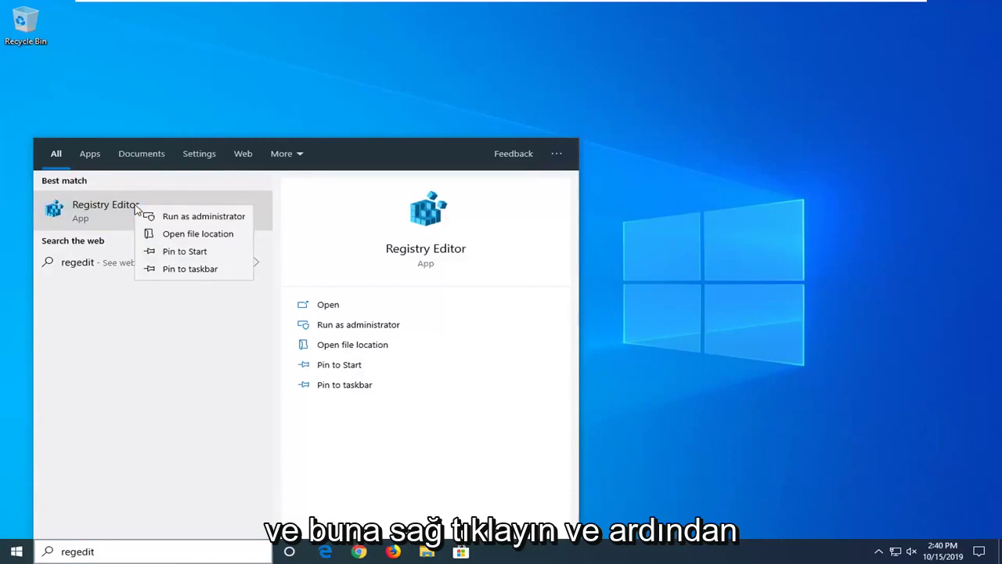
left_click(202, 217)
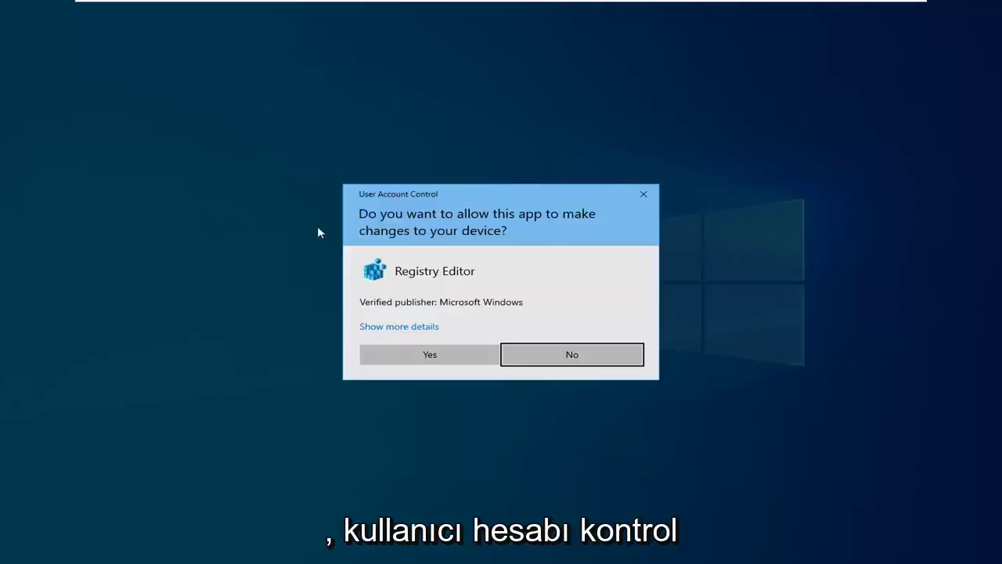
Allow Registry Editor through UAC, then cancel a registry export to the Desktop
left_click(415, 352)
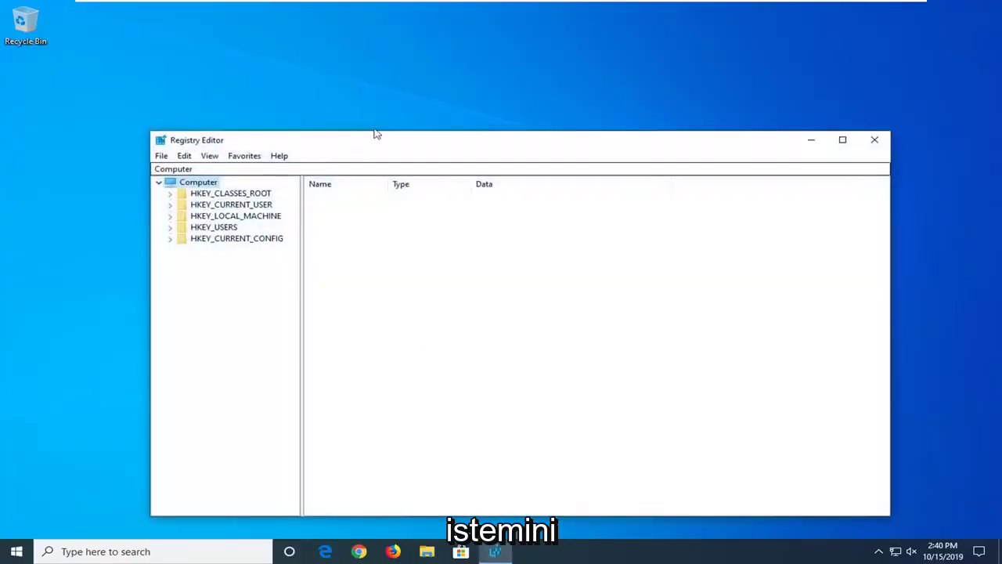
left_click_drag(377, 136, 383, 98)
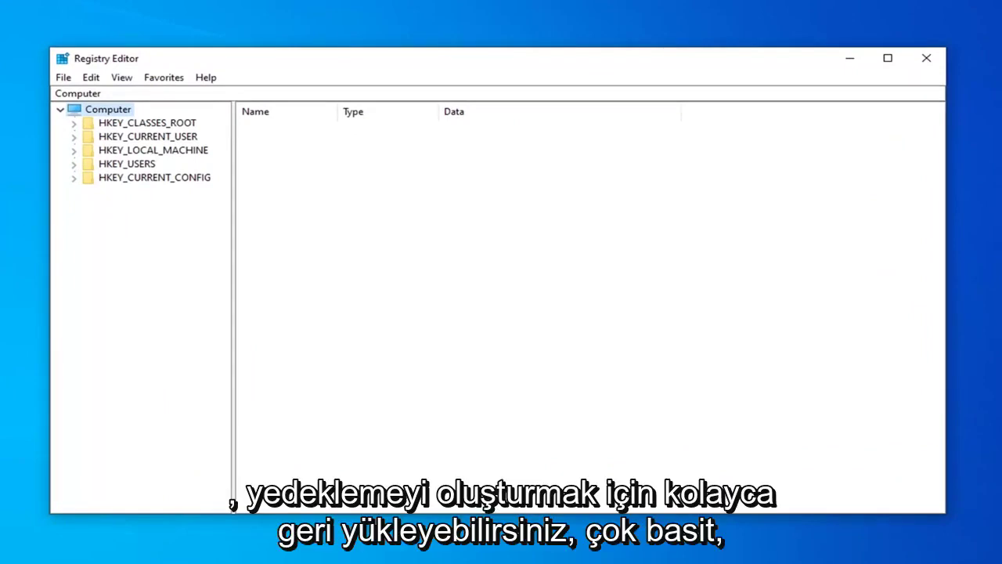
left_click(63, 79)
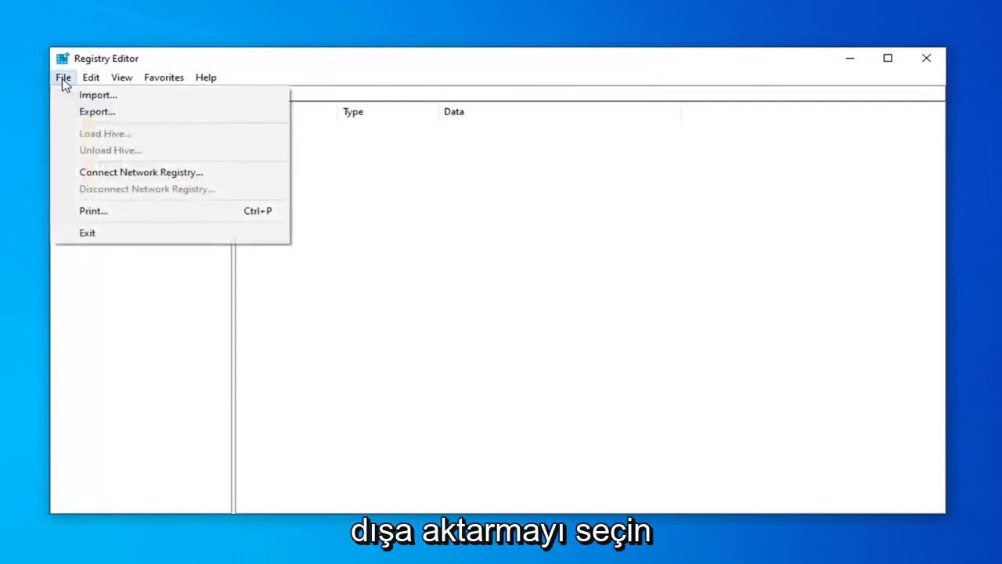
left_click(128, 118)
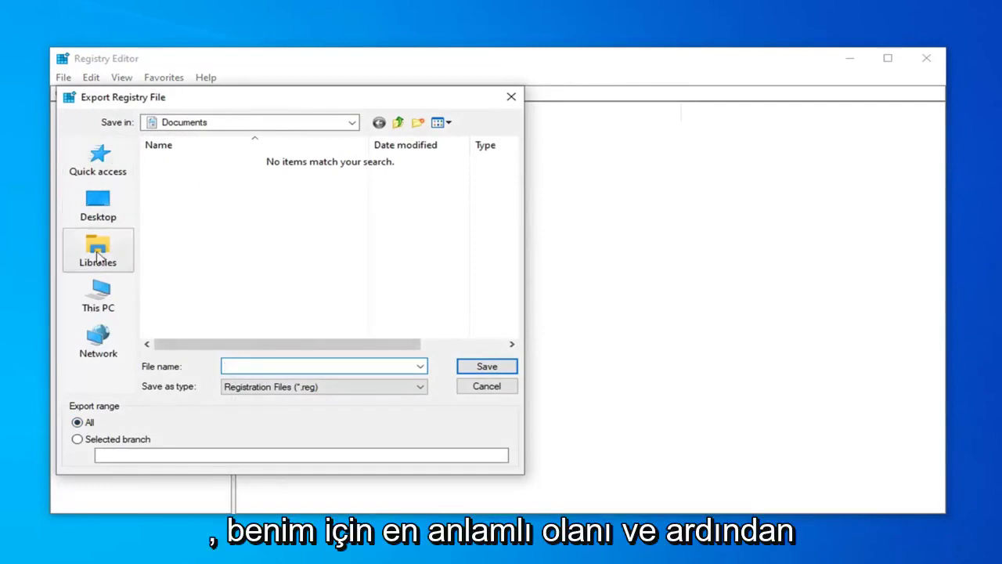
left_click(94, 202)
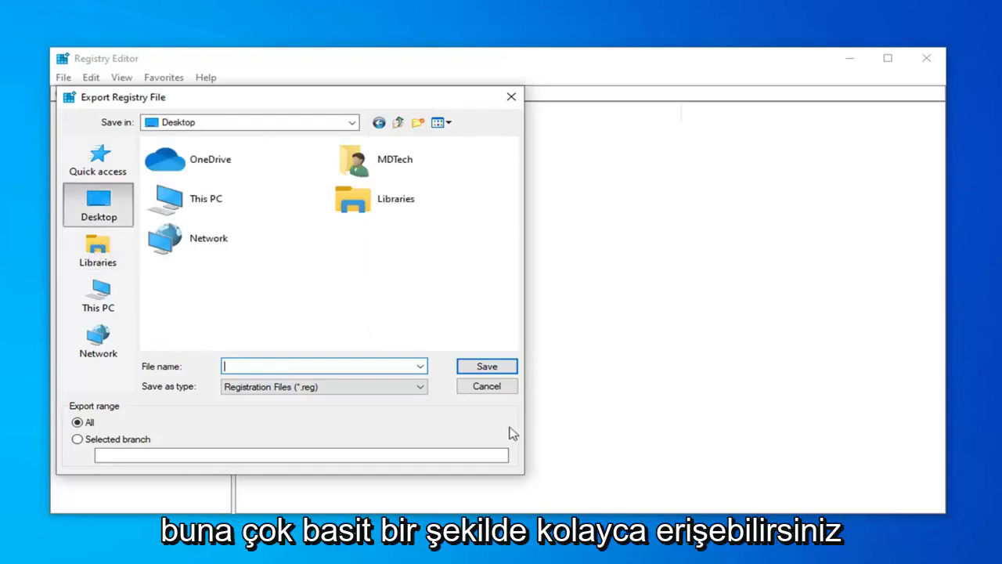
left_click(486, 386)
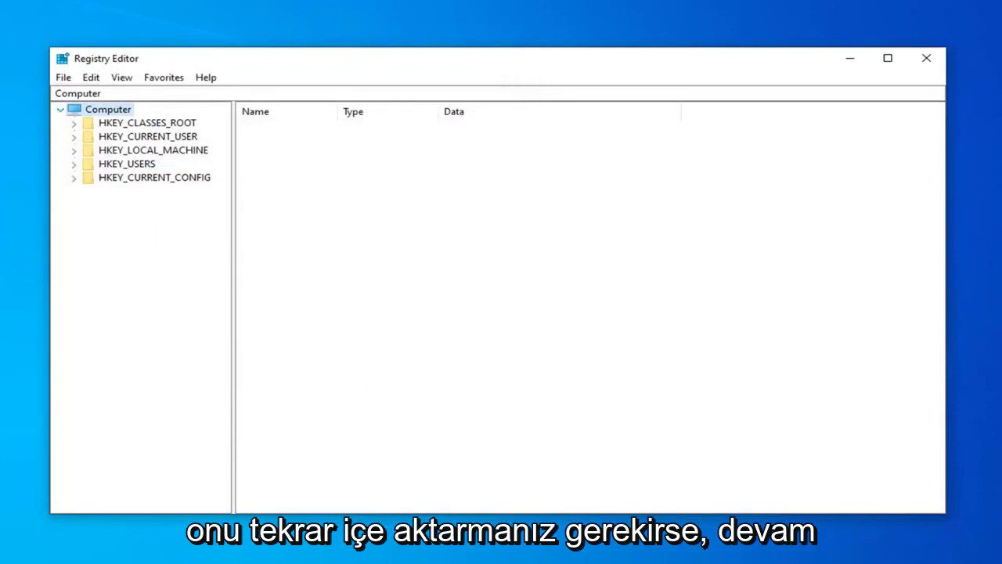
left_click(63, 79)
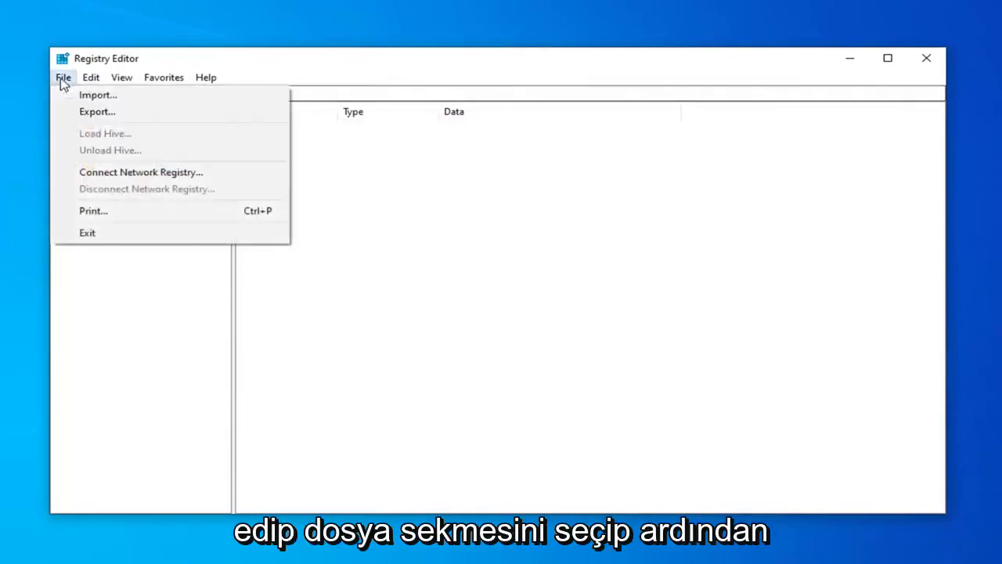
left_click(122, 95)
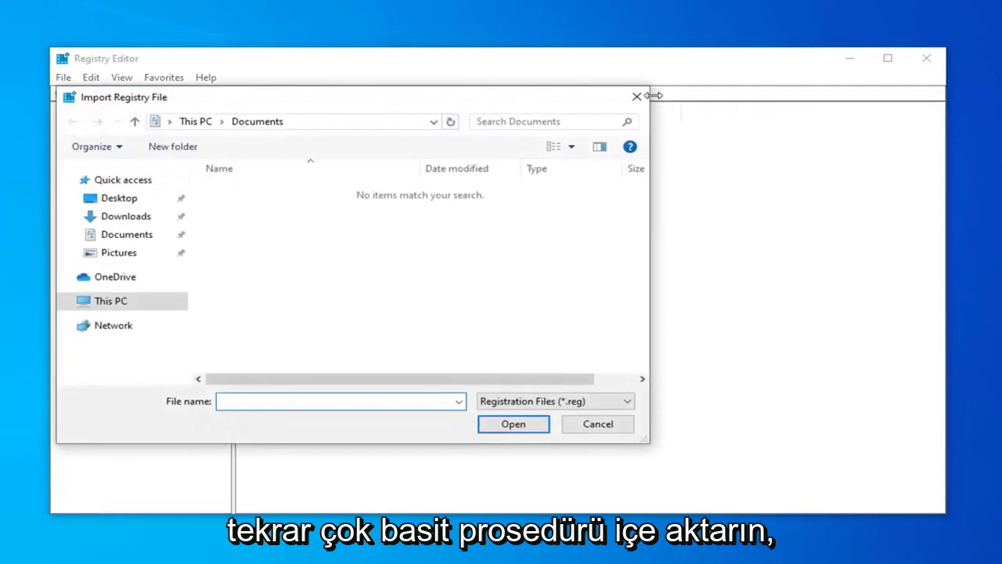
left_click(636, 98)
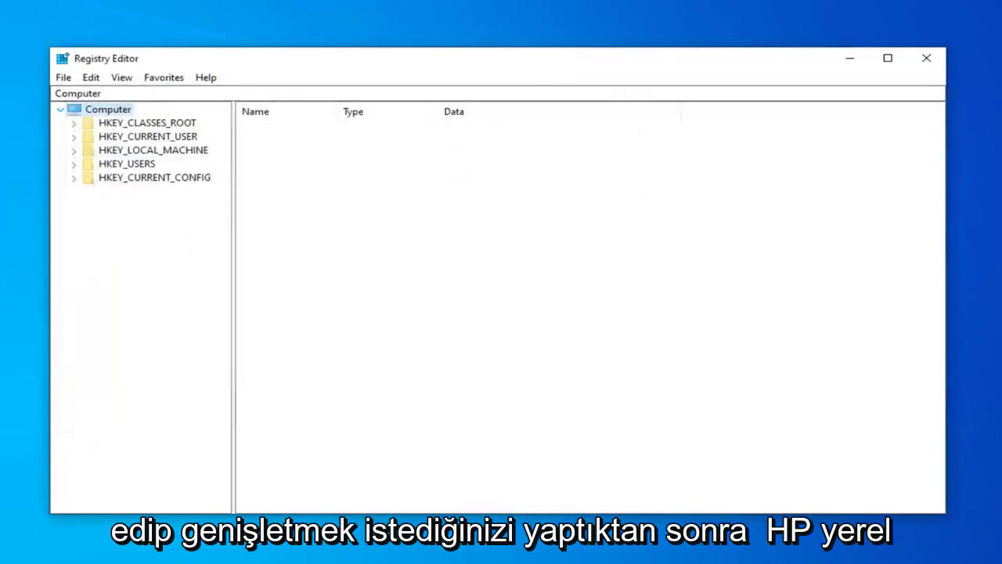
Navigate to HKEY_LOCAL_MACHINE\SYSTEM\CurrentControlSet\Control to list its values
left_click(81, 151)
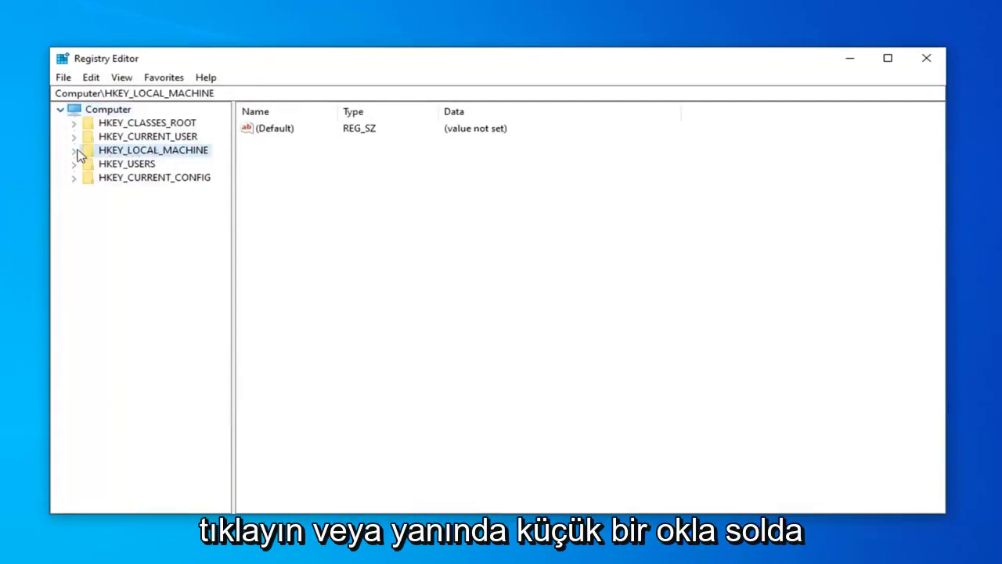
double_click(107, 152)
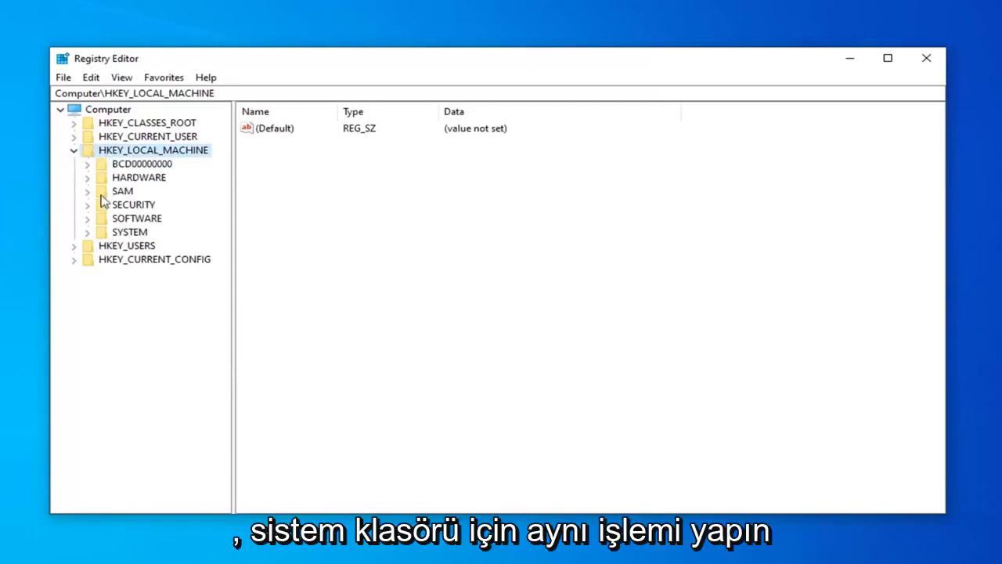
double_click(125, 232)
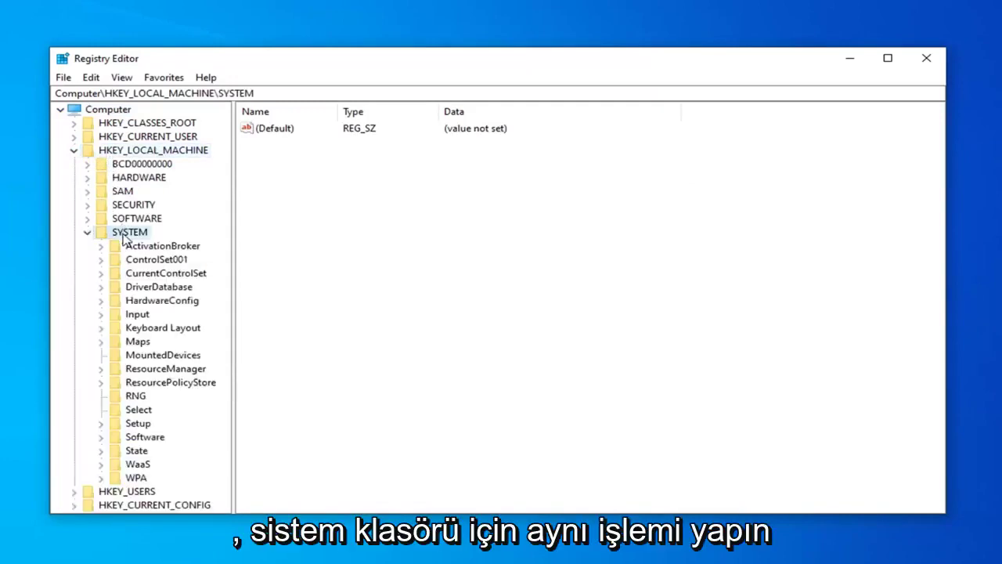
double_click(151, 278)
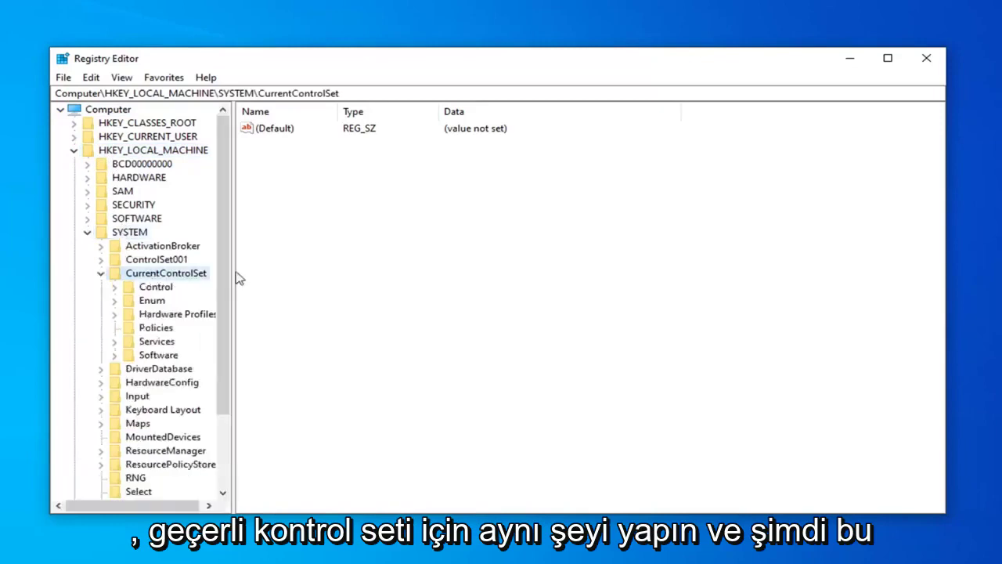
left_click(151, 291)
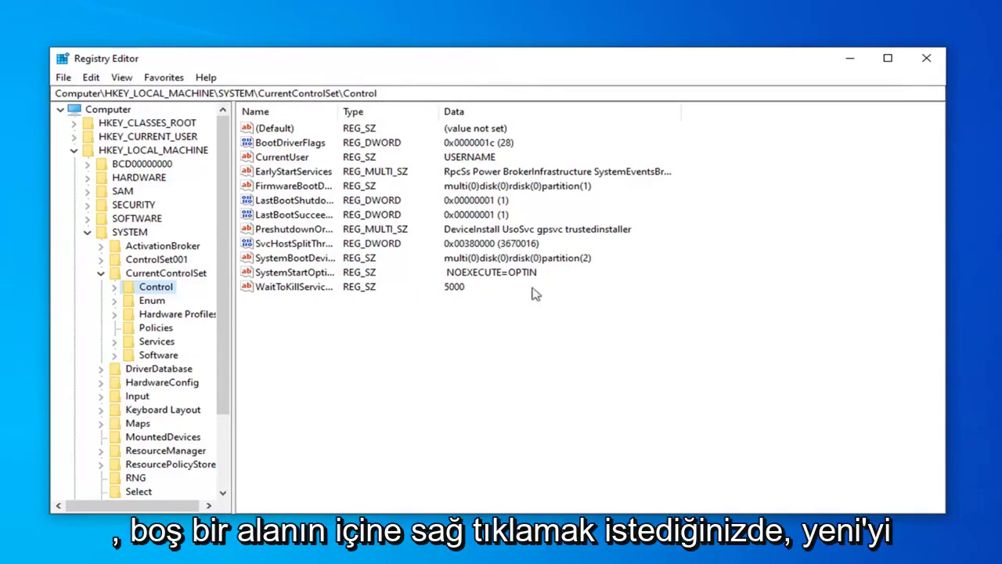
Add a DWORD (32-bit) value named ServicesPipeTimeout to Control and widen the Name column
right_click(290, 336)
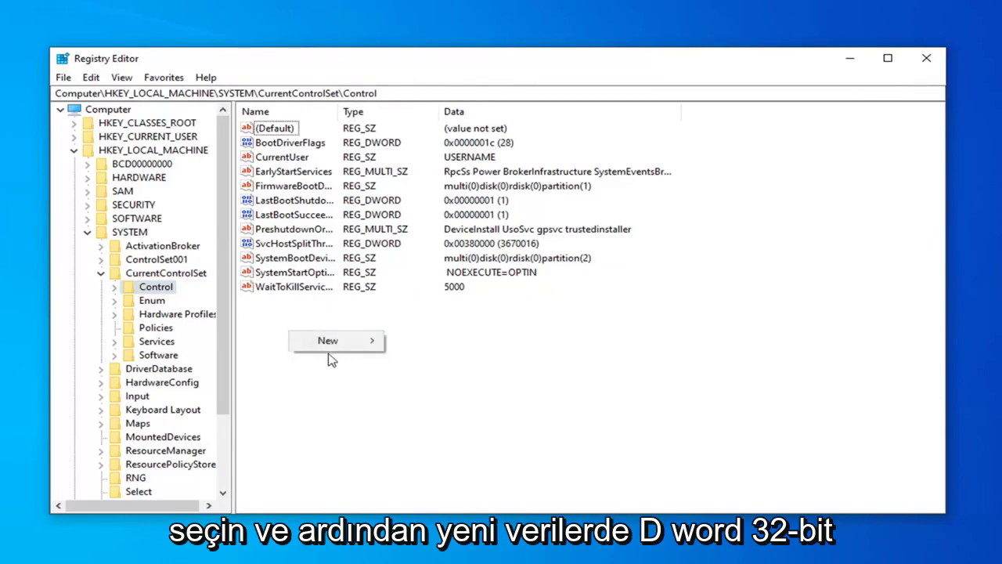
mouse_move(332, 341)
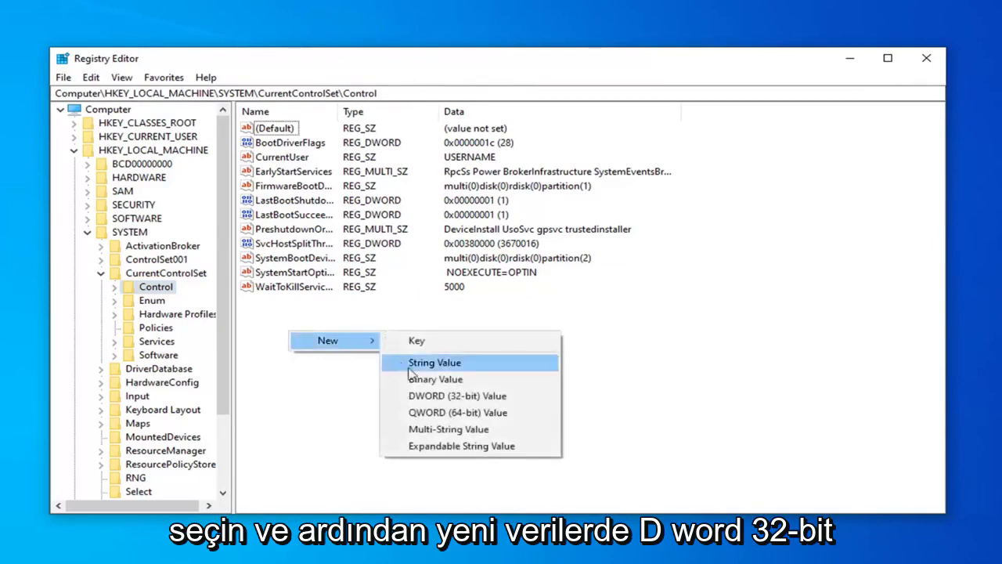
left_click(429, 396)
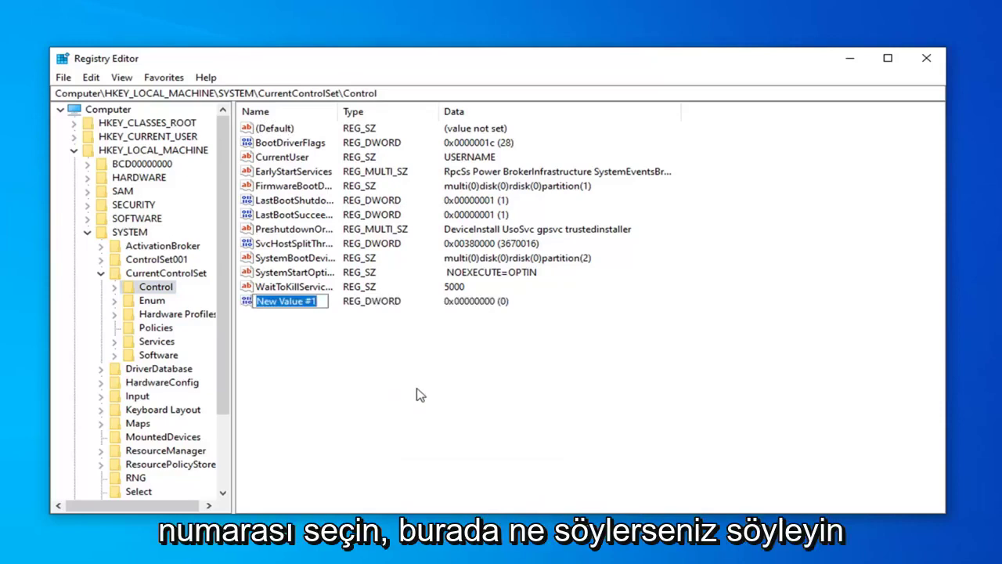
type("S")
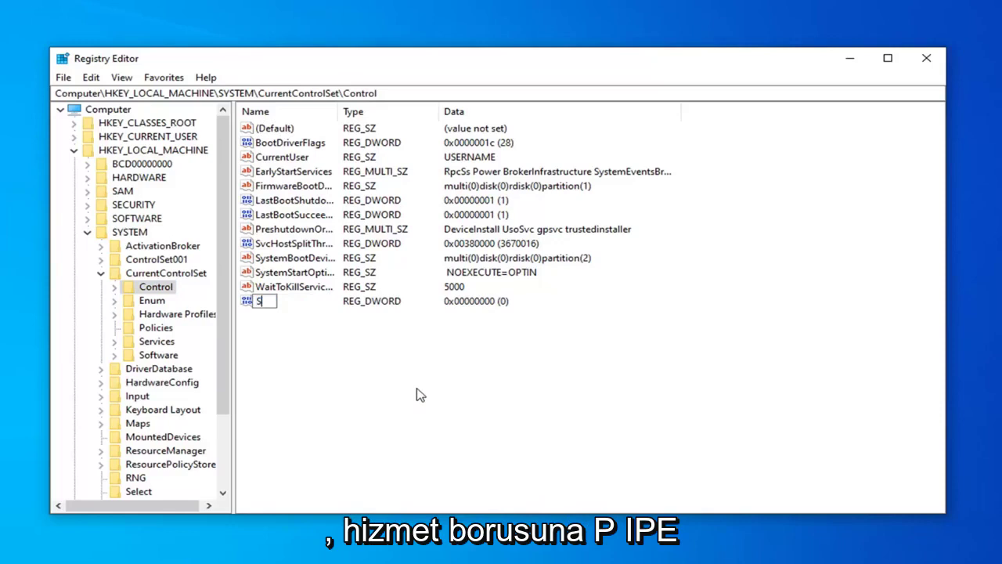
type("ervices")
type("Pip")
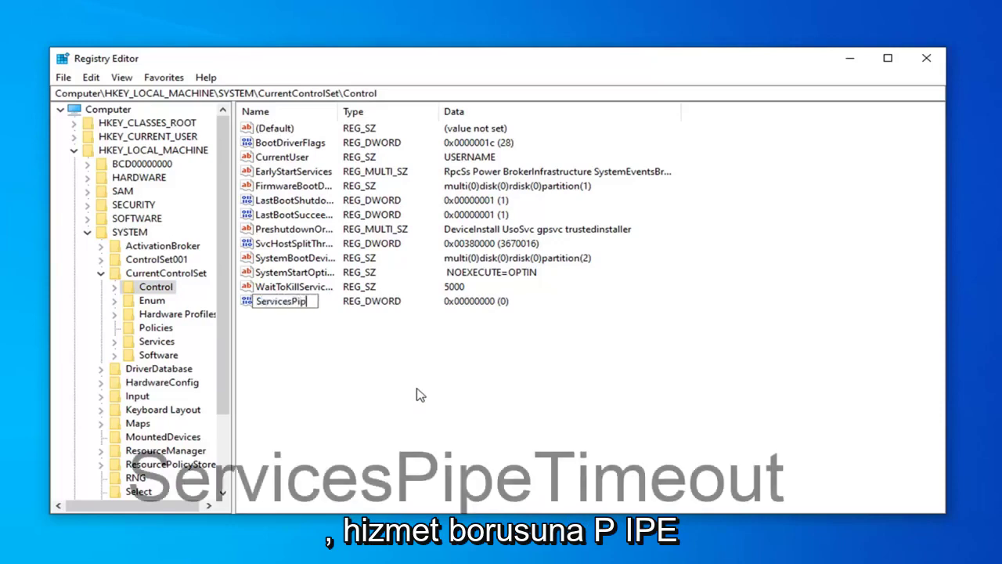
type("eT")
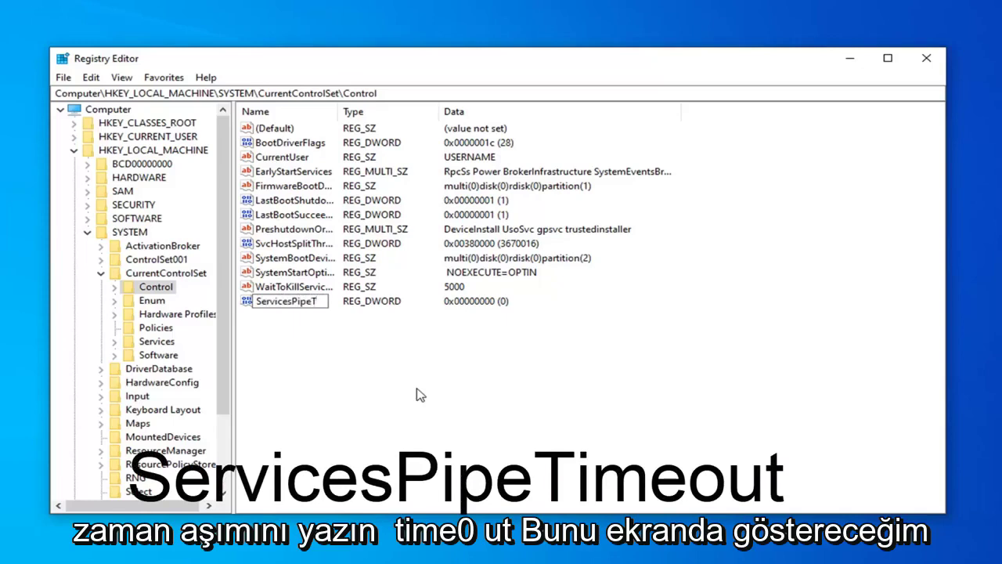
type("imeou")
type("t")
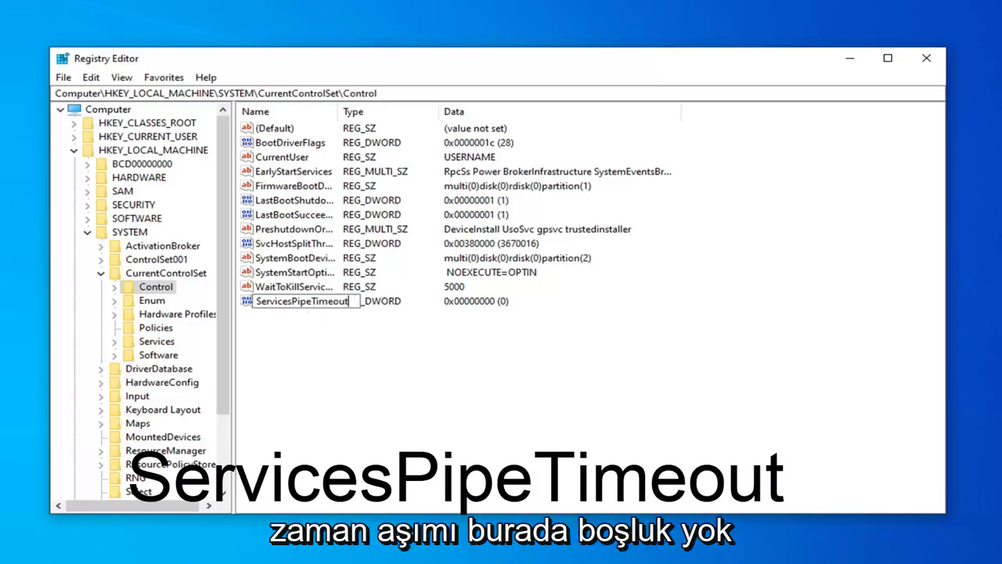
left_click(385, 322)
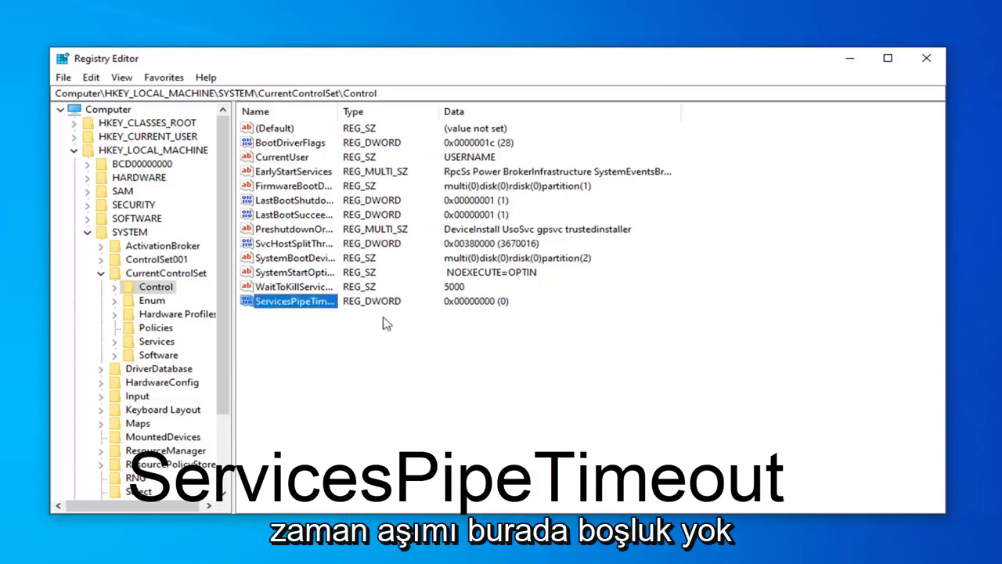
double_click(335, 115)
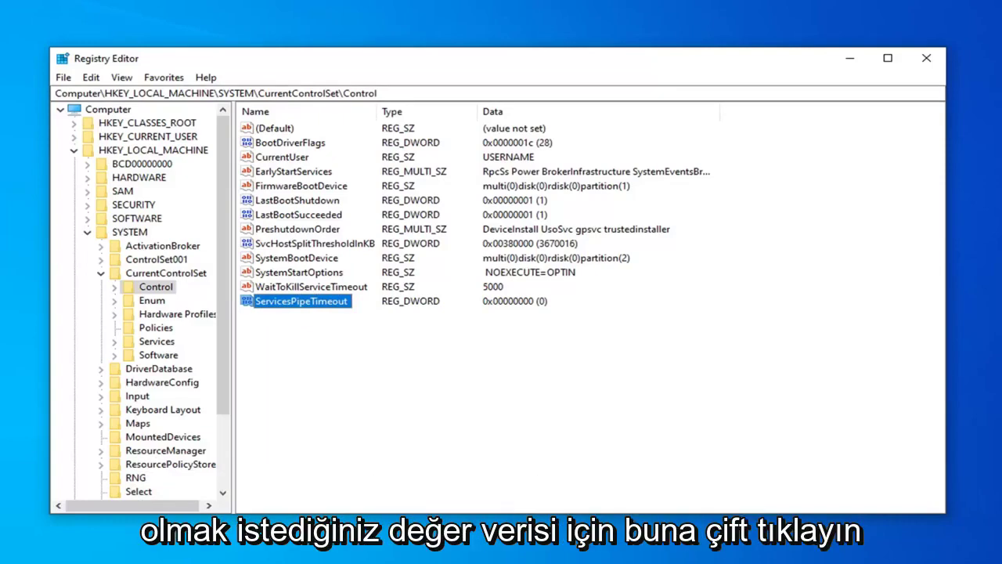
Change ServicesPipeTimeout's value data from 0 to 180000 and confirm it
double_click(291, 304)
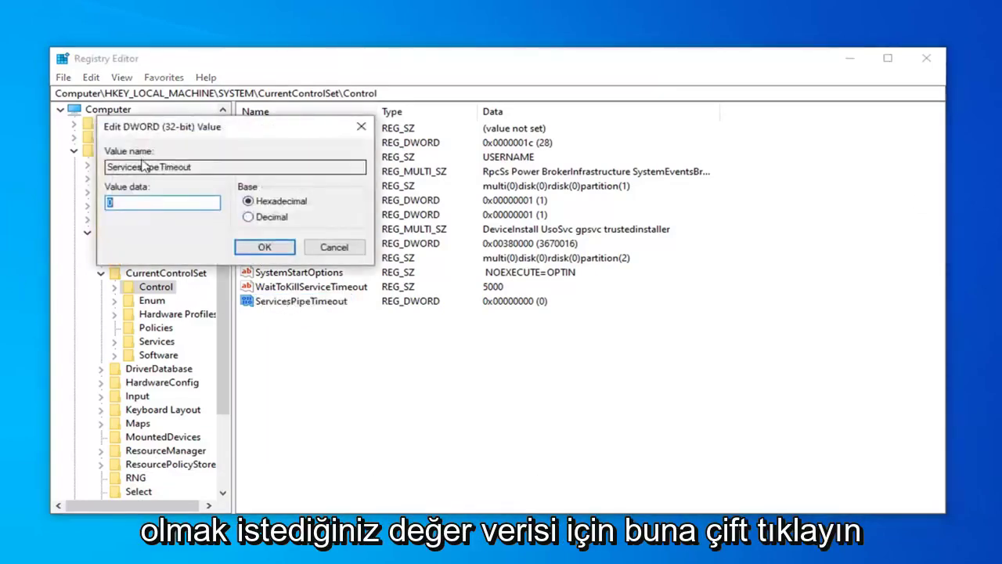
left_click_drag(195, 126, 394, 142)
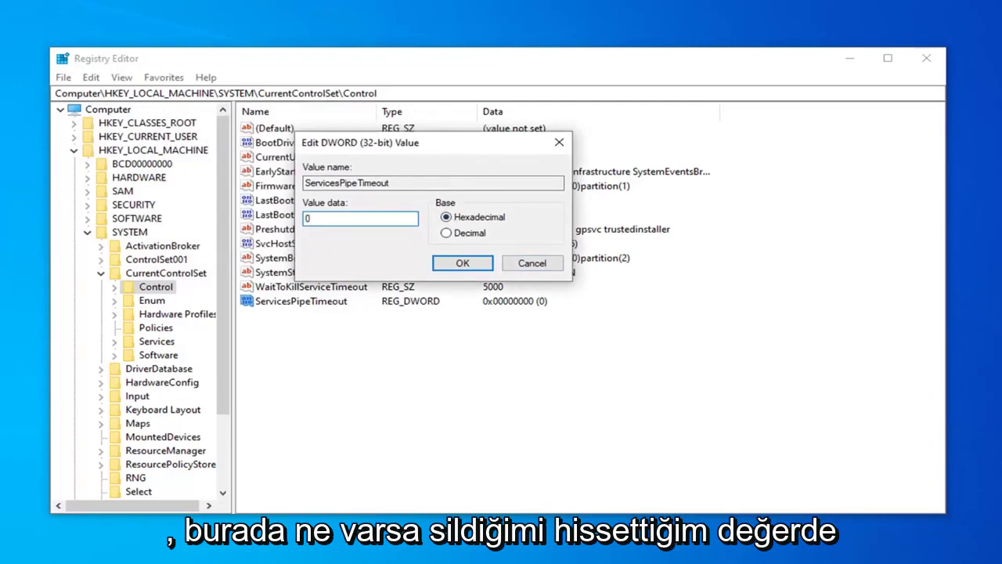
key("BackSpace")
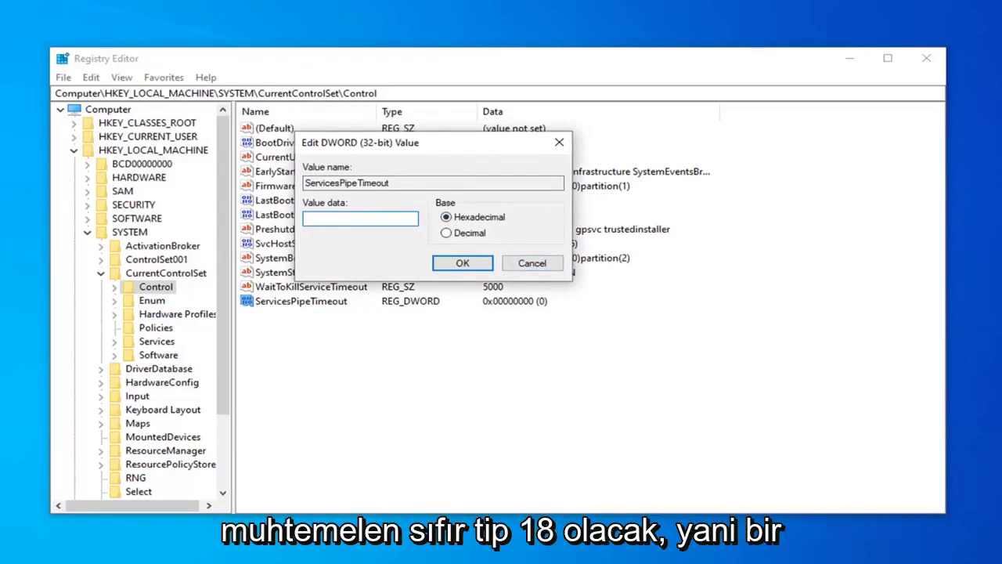
type("1")
type("80")
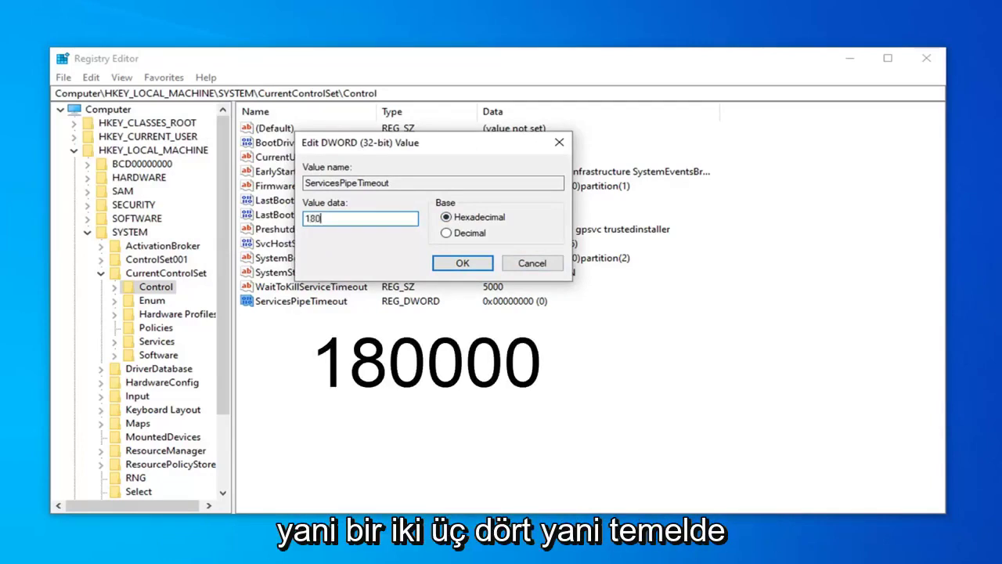
type("00")
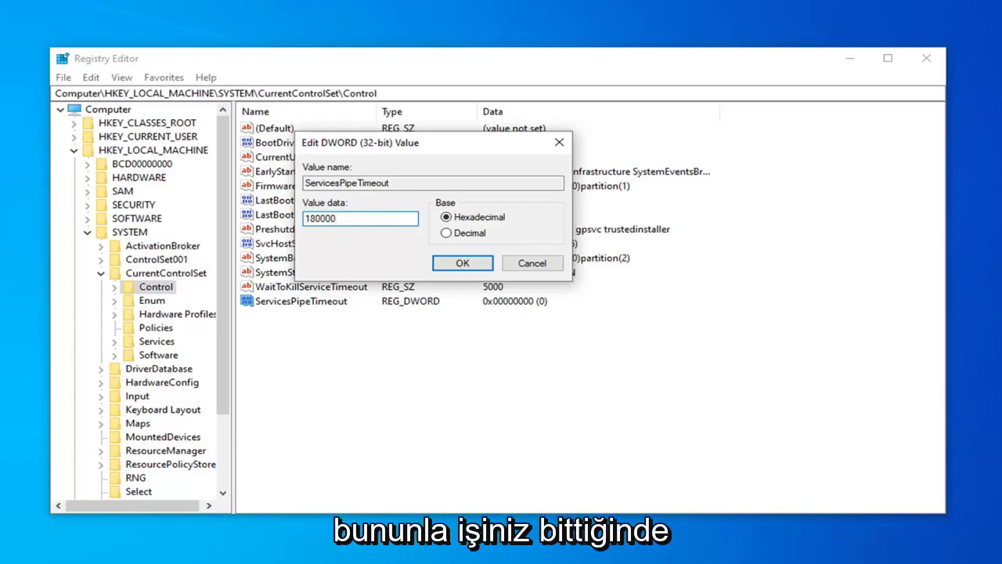
left_click(462, 264)
Collapse the key tree back to Computer and close Registry Editor
left_click(101, 272)
left_click(87, 232)
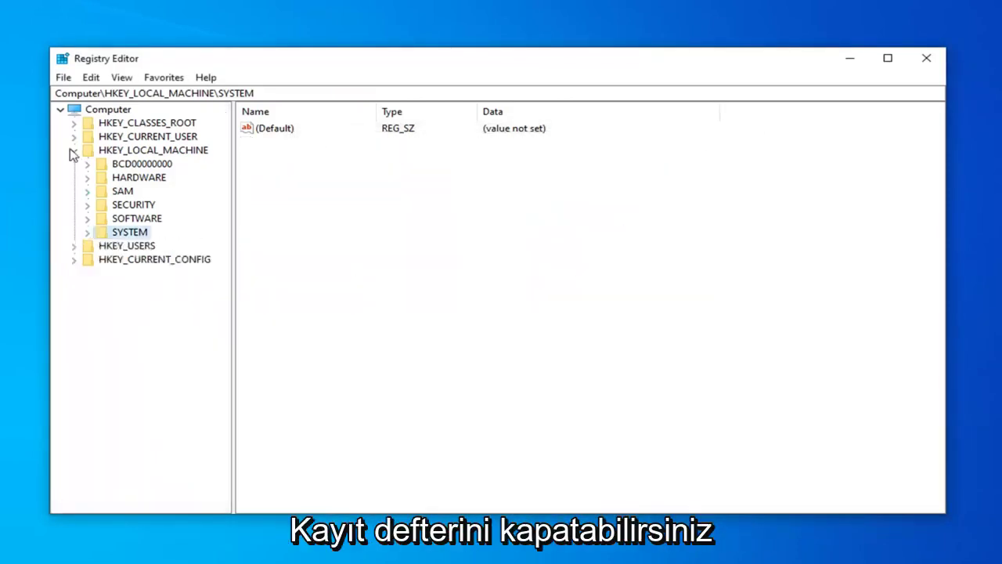
left_click(74, 150)
left_click(61, 109)
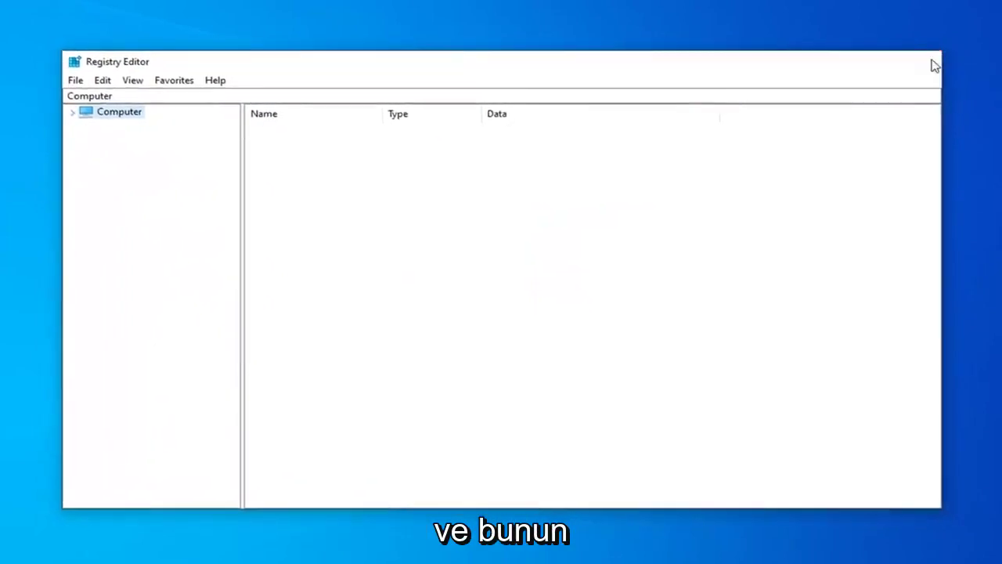
left_click(932, 66)
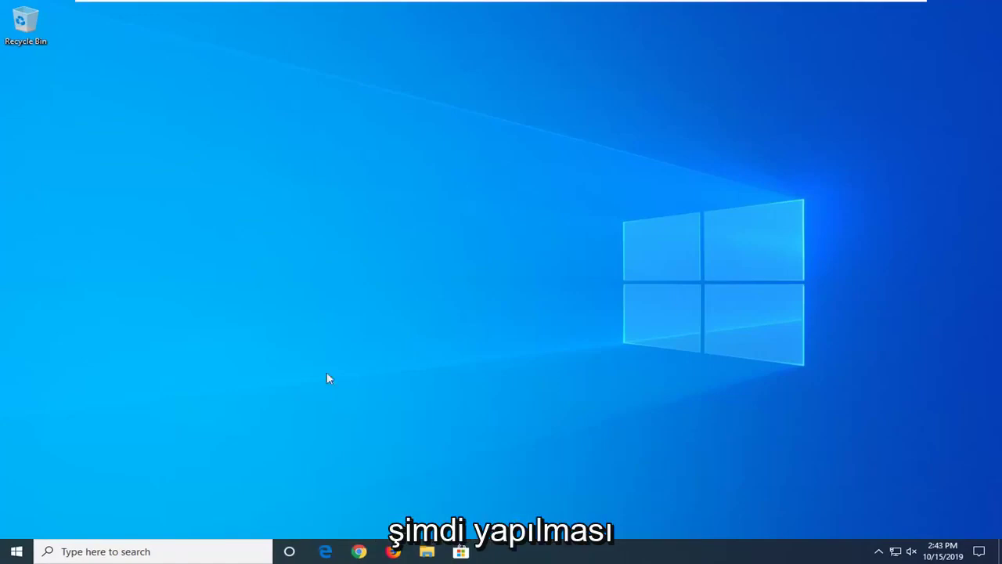
Start an elevated Command Prompt from a Start menu search for cmd, approving UAC
left_click(16, 551)
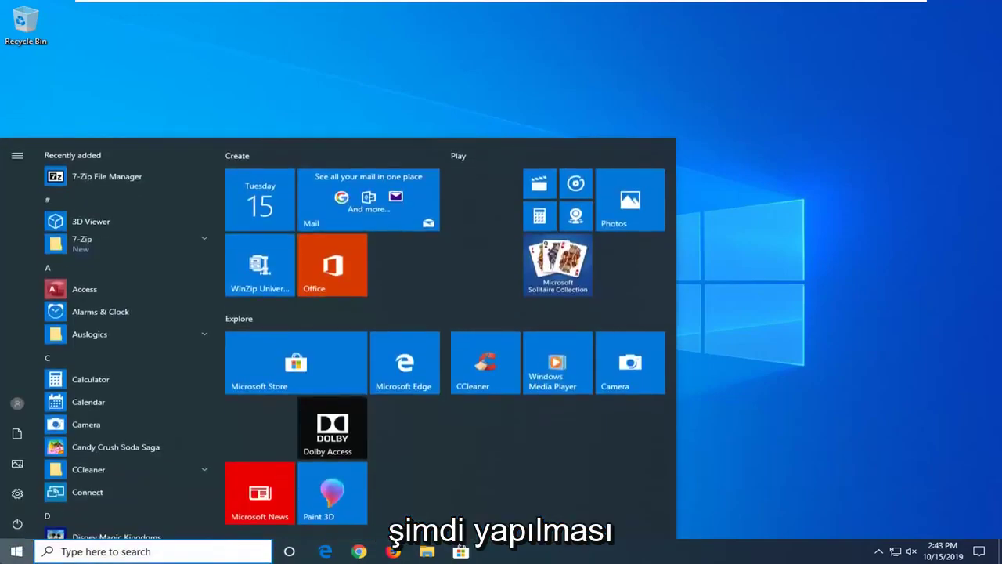
type("cmd")
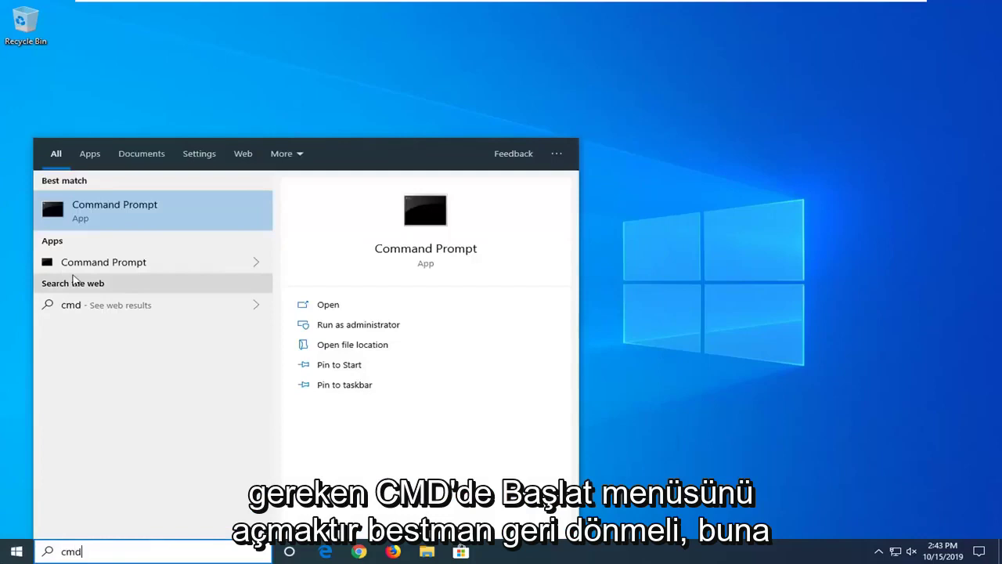
right_click(84, 210)
left_click(142, 222)
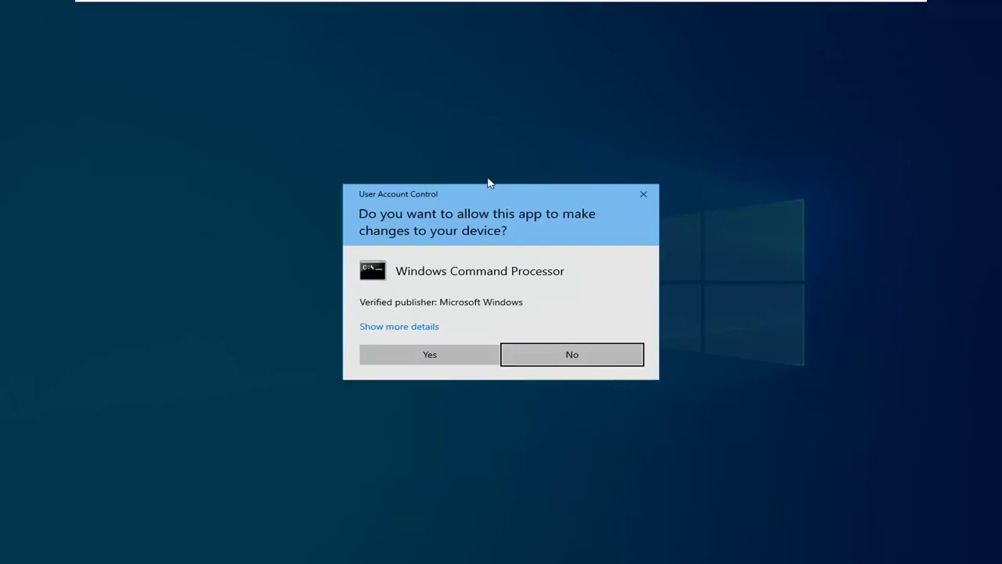
left_click(413, 358)
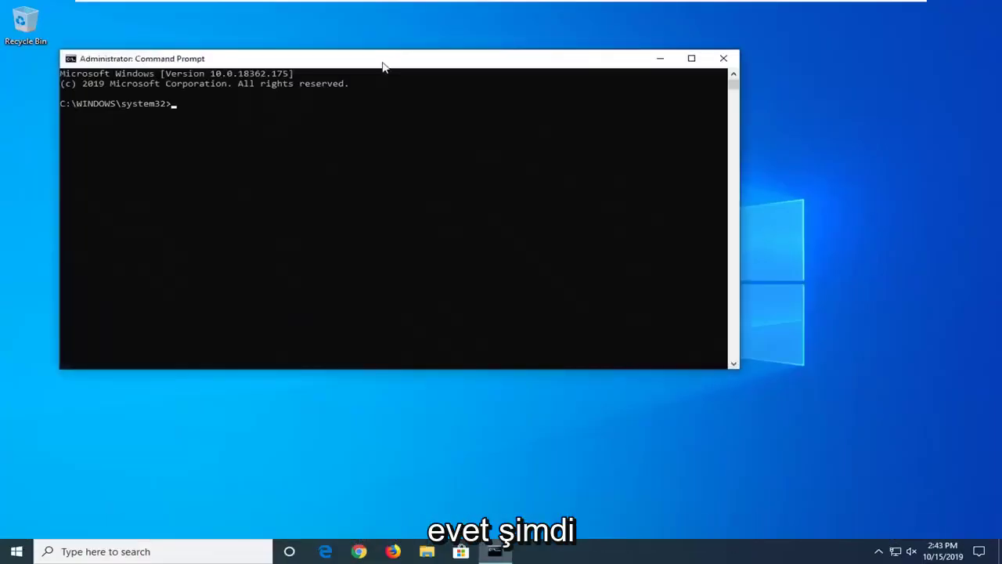
Run sfc /scannow in the administrator Command Prompt
left_click_drag(384, 66, 447, 94)
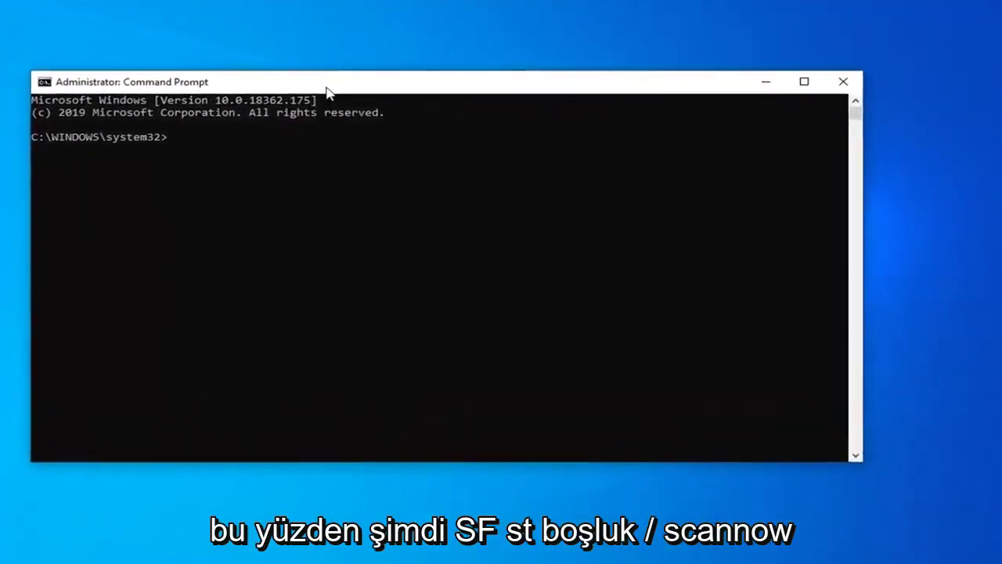
type("sfc ")
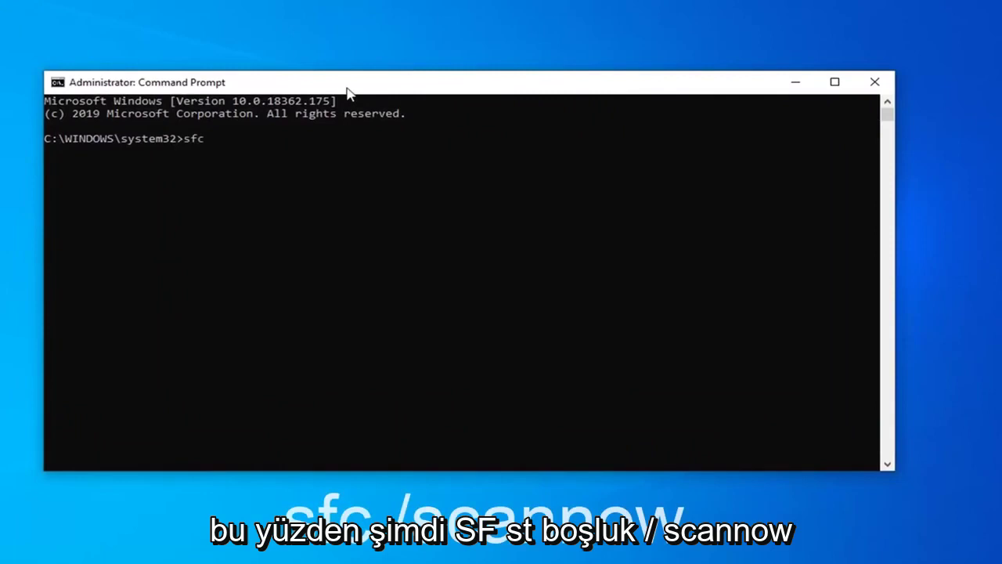
type("/scann")
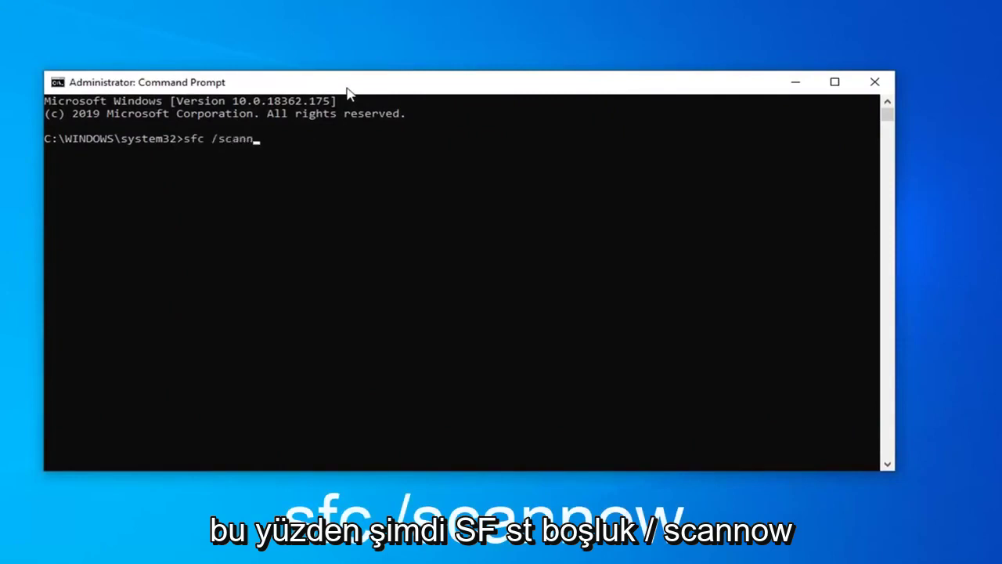
type("ow")
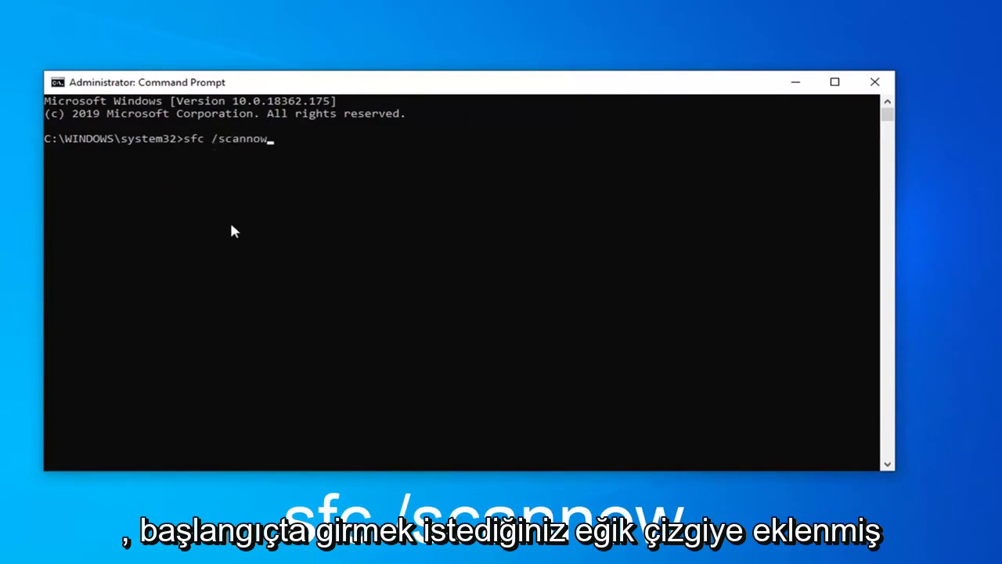
key("Return")
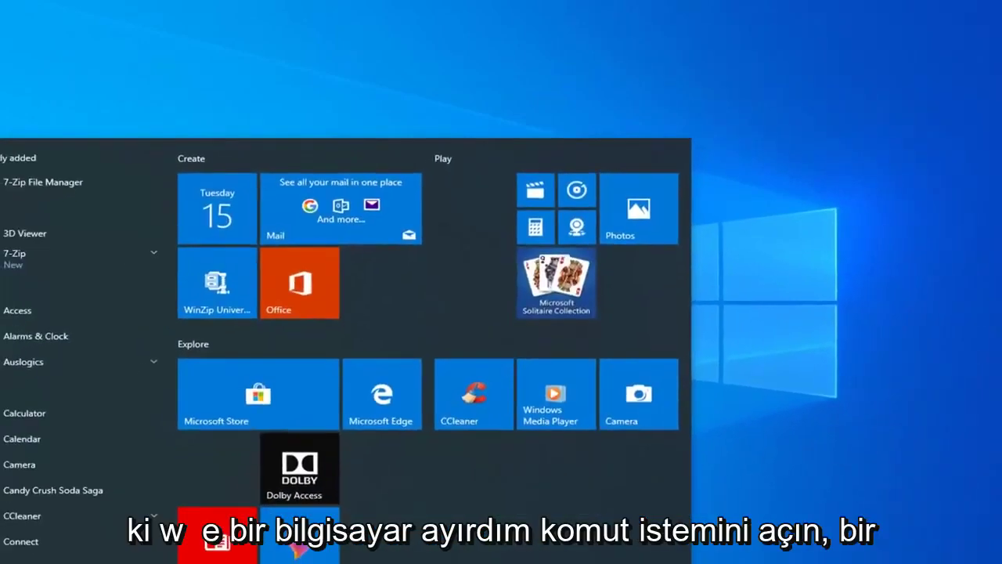
Open a second elevated Command Prompt via a cmd search, approving UAC
type("cmd")
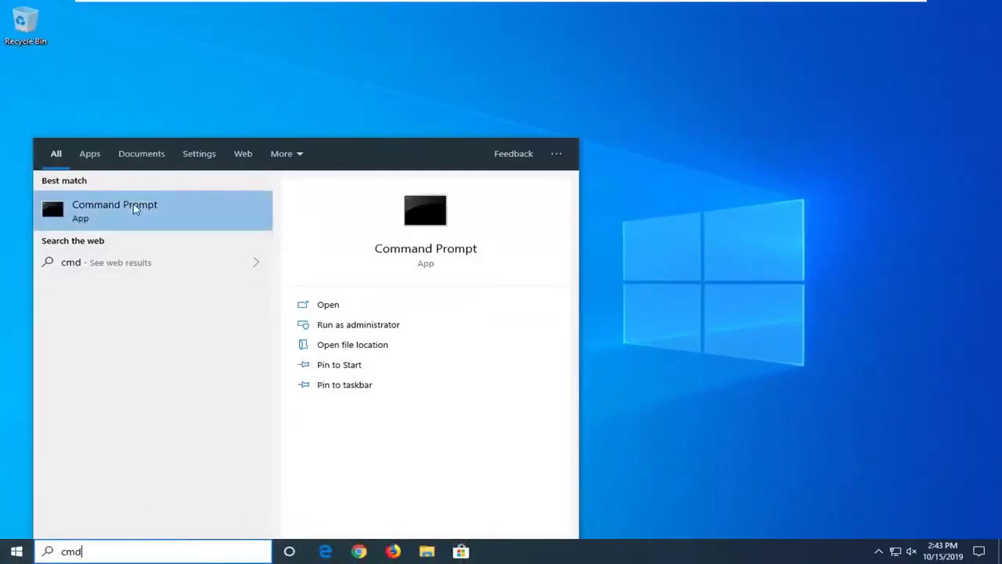
right_click(134, 208)
left_click(169, 216)
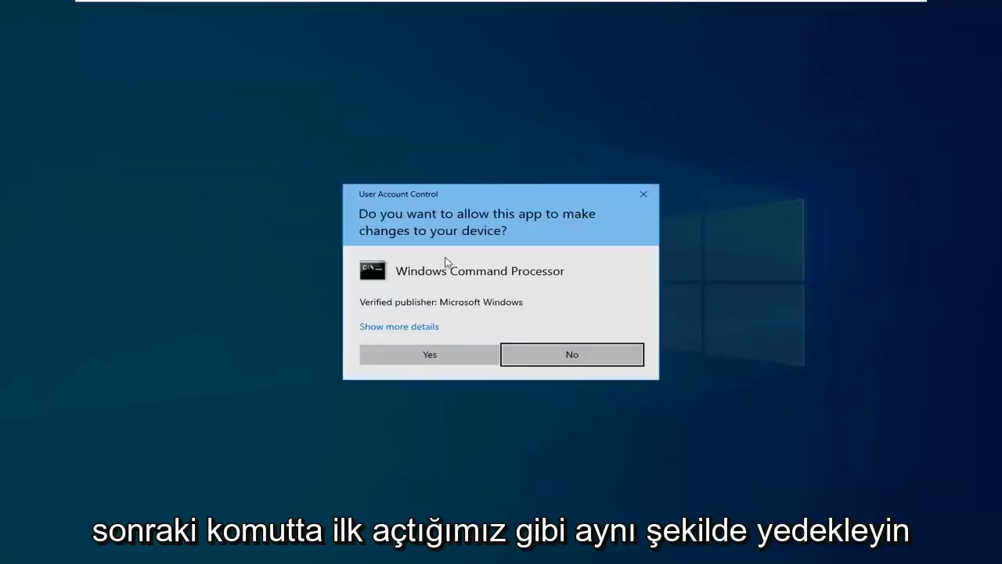
left_click(449, 352)
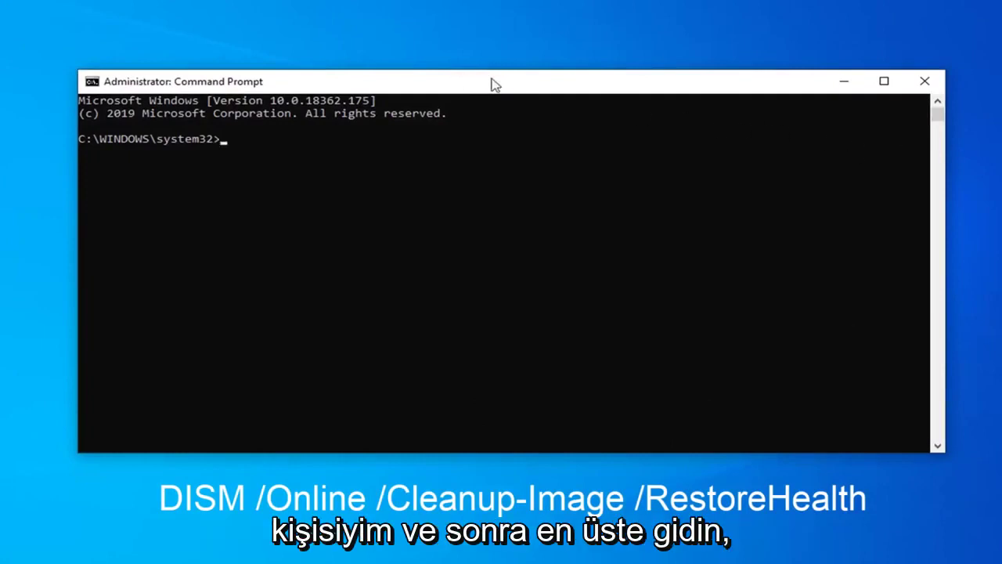
Paste DISM /Online /Cleanup-Image /RestoreHealth via the title-bar Edit menu and run it
right_click(452, 85)
left_click(494, 202)
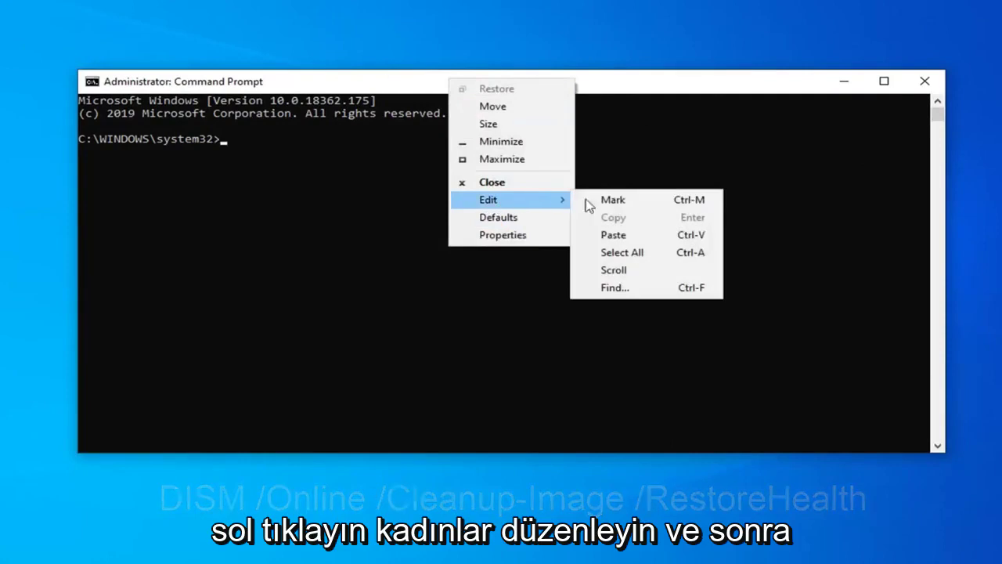
left_click(626, 236)
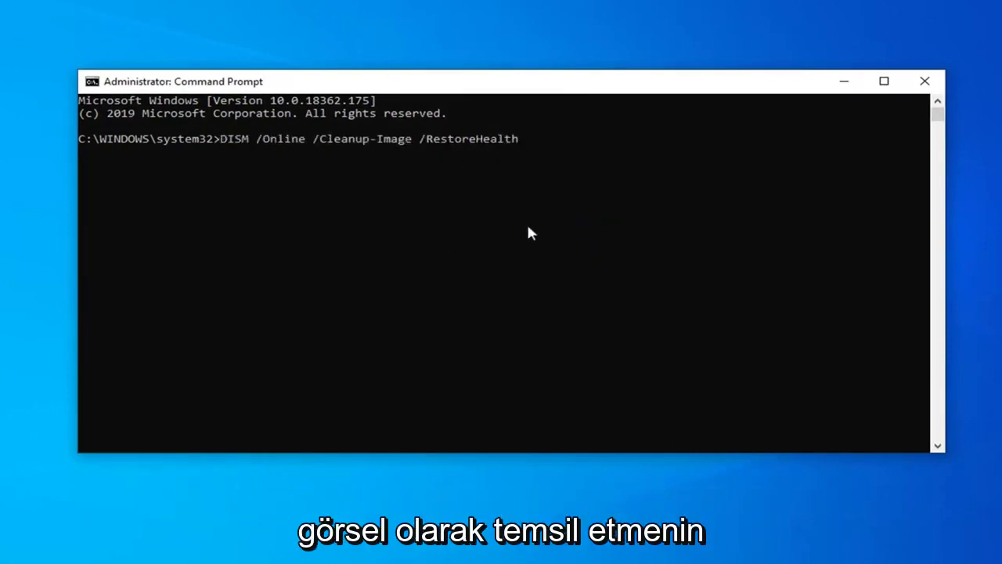
key("Return")
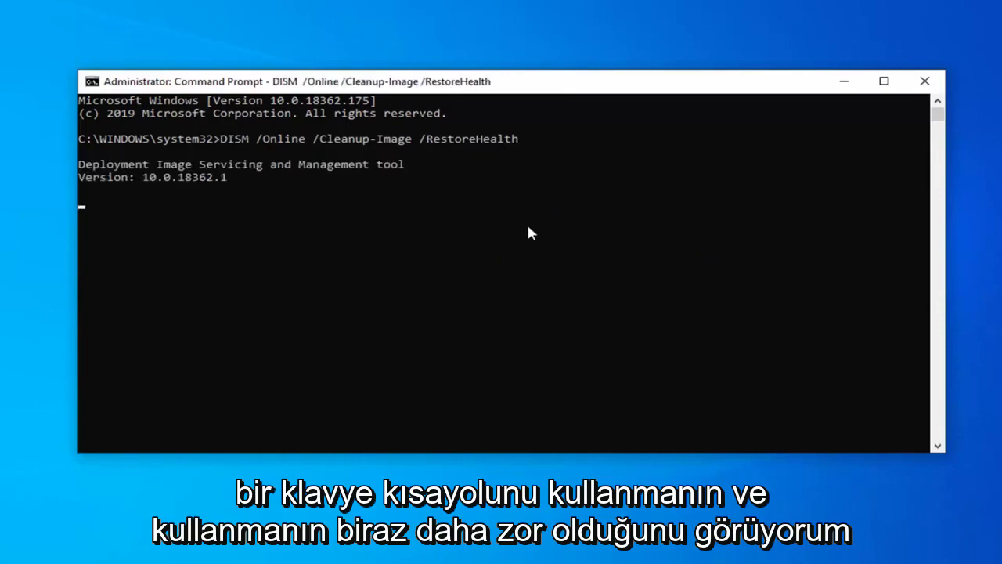